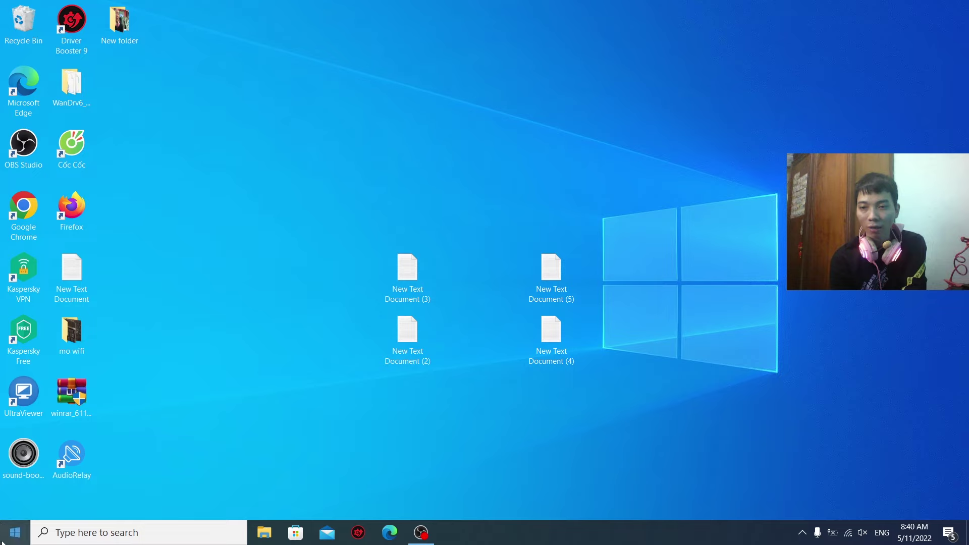
pyautogui.press('o')
pyautogui.click(519, 406)
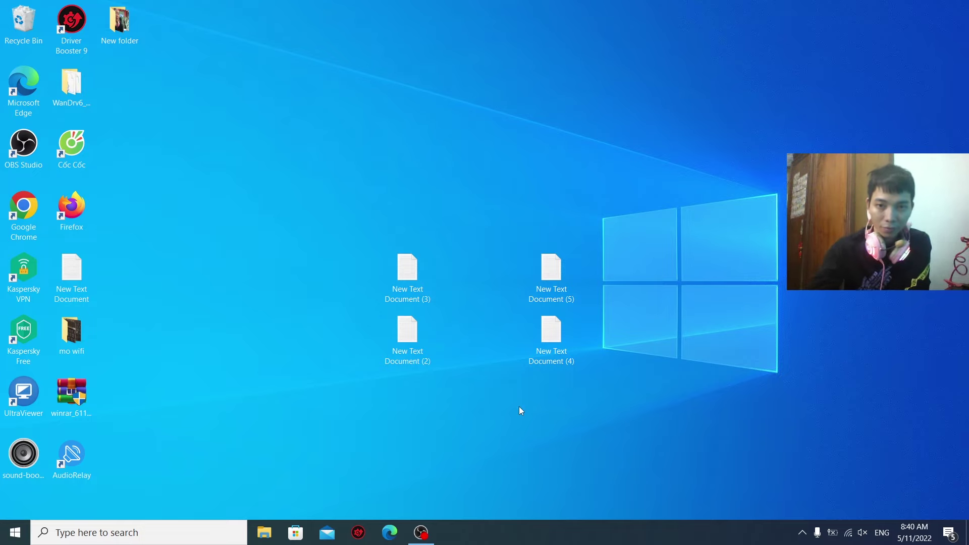
# Open Computer Management for This PC, show Device Manager and maximize the window.
pyautogui.press('super+e')
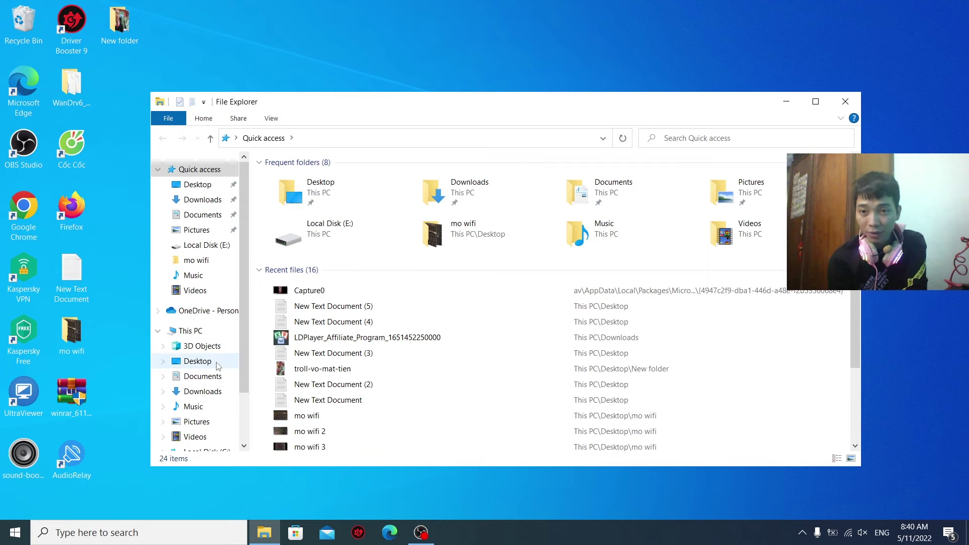
pyautogui.rightClick(187, 335)
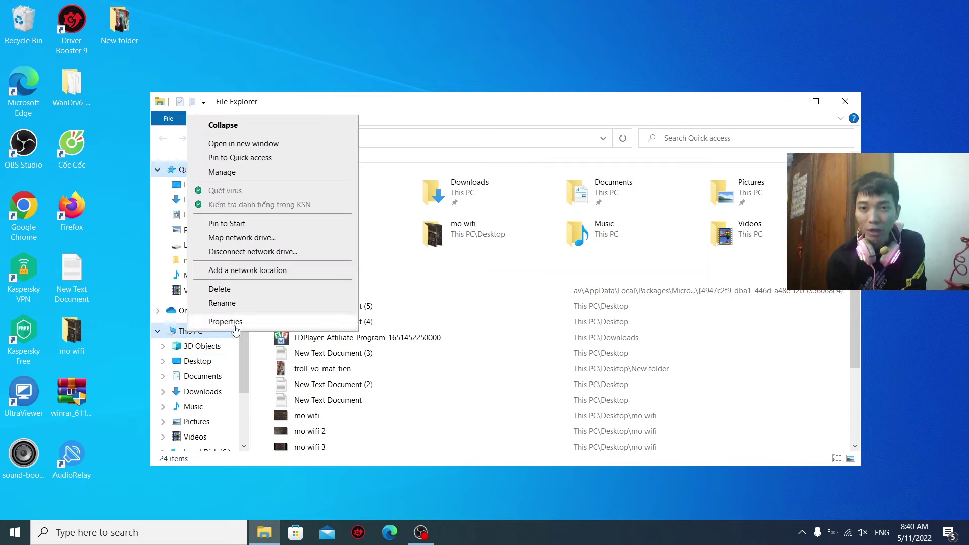
pyautogui.click(244, 177)
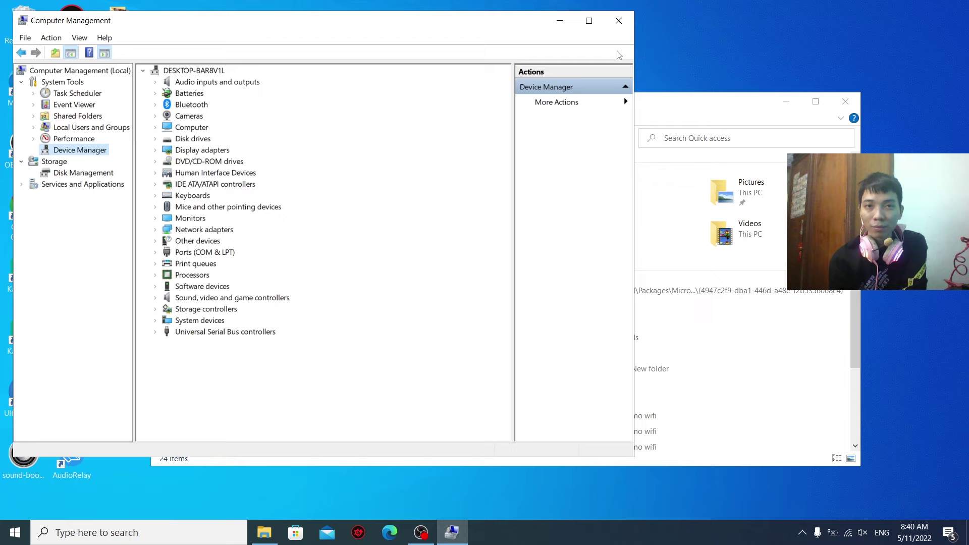
pyautogui.click(589, 21)
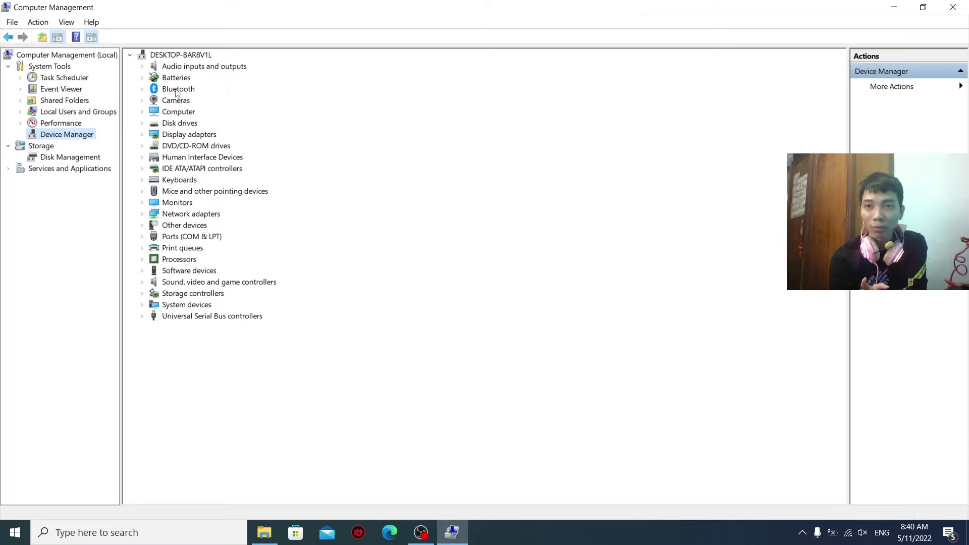
# Expand the Bluetooth, Network adapters and Other devices categories in Device Manager to examine their devices.
pyautogui.click(142, 89)
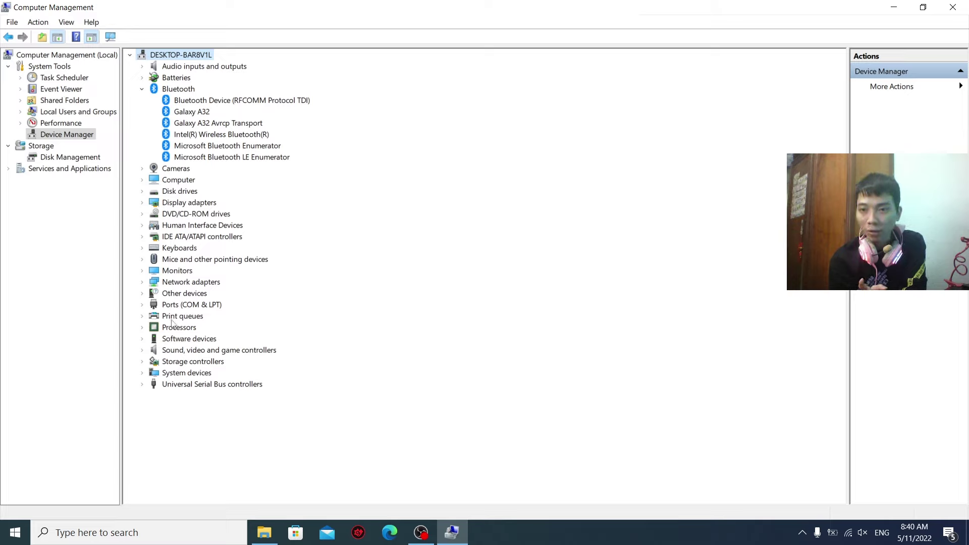
pyautogui.click(142, 282)
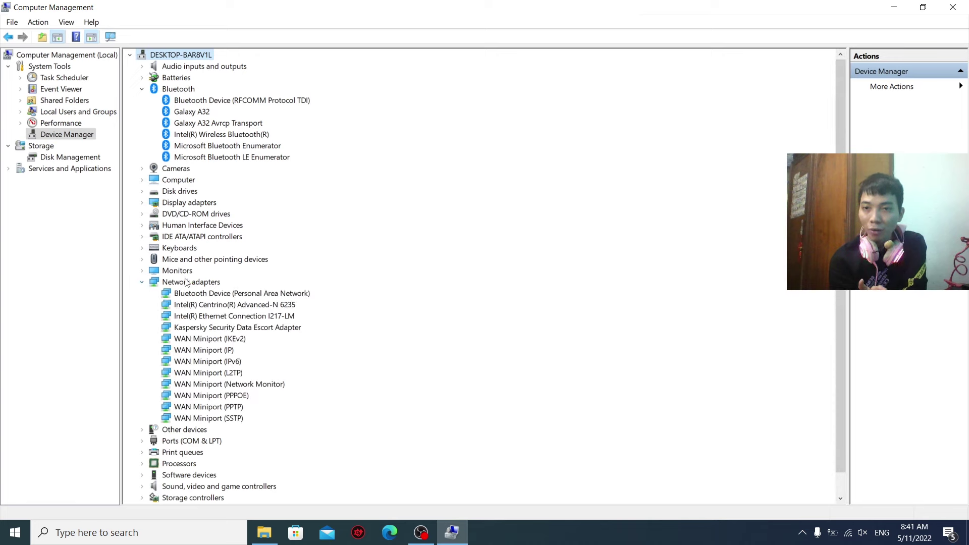
pyautogui.scroll(-1, 290, 302)
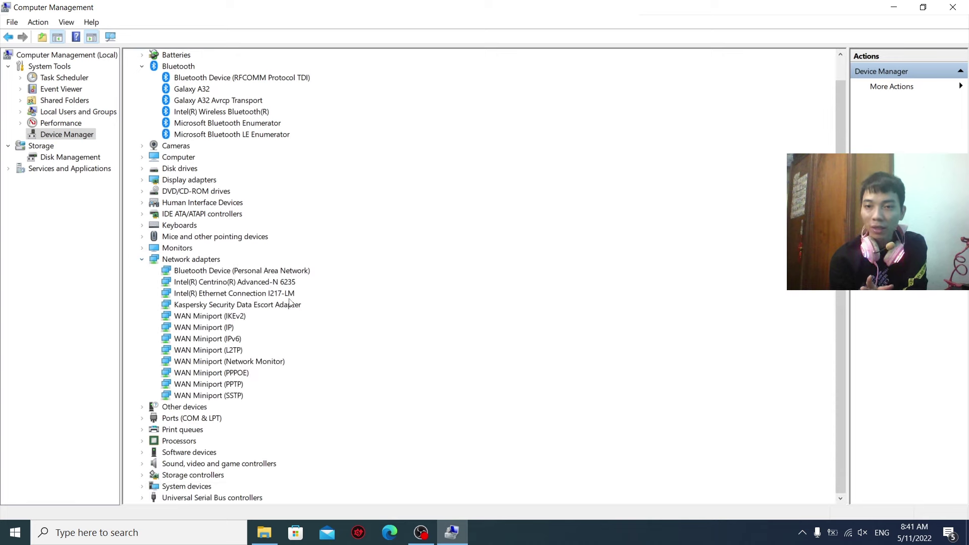
pyautogui.click(178, 409)
pyautogui.click(146, 409)
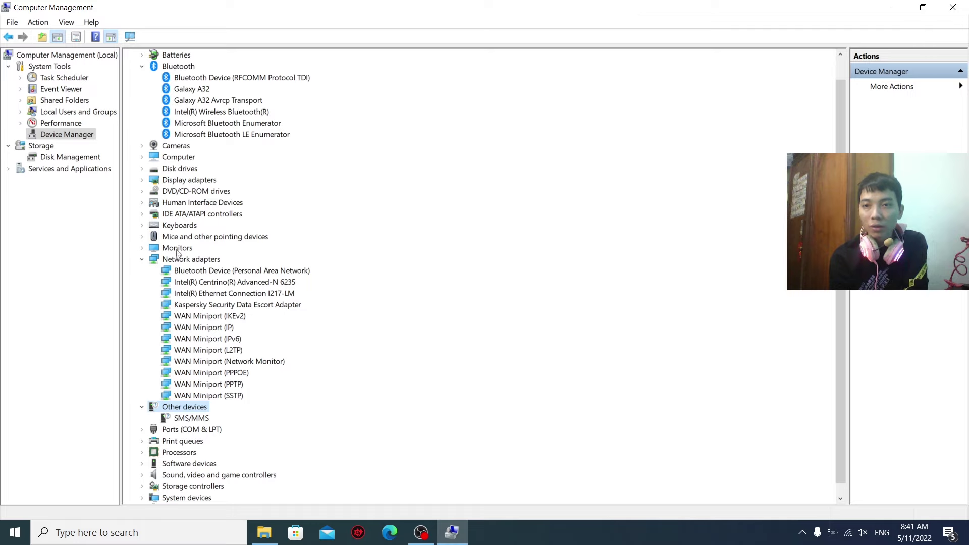
# Highlight the Bluetooth and Network adapters categories, then close Computer Management and return to the desktop.
pyautogui.click(180, 68)
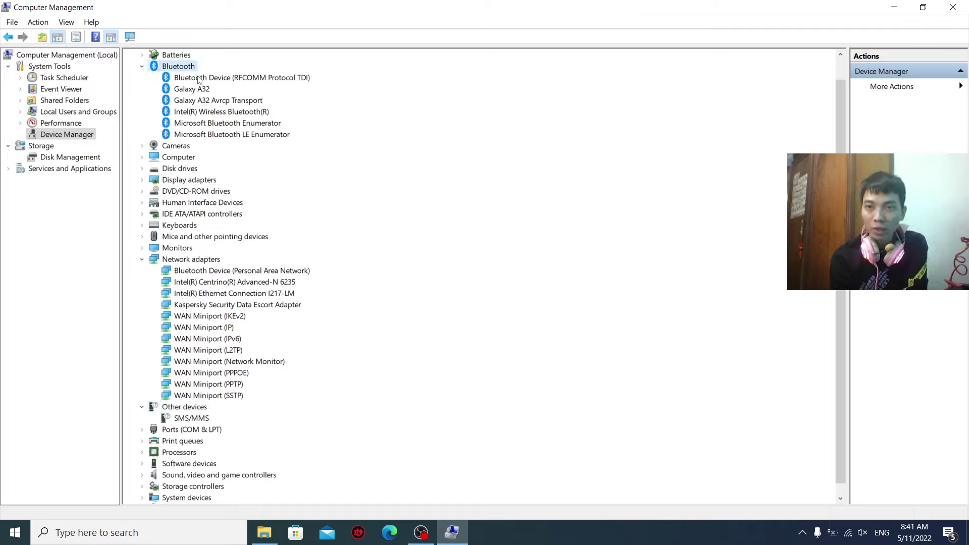
pyautogui.click(199, 260)
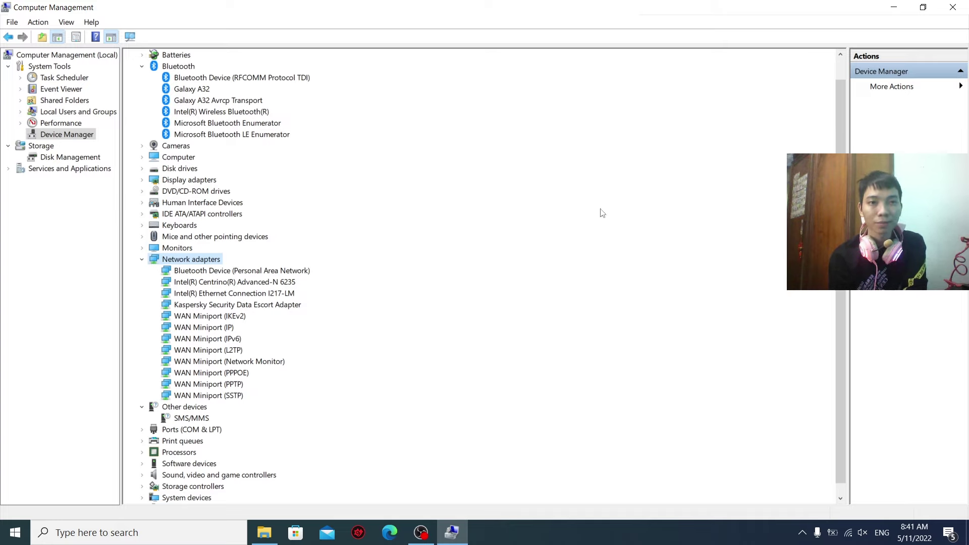
pyautogui.click(965, 5)
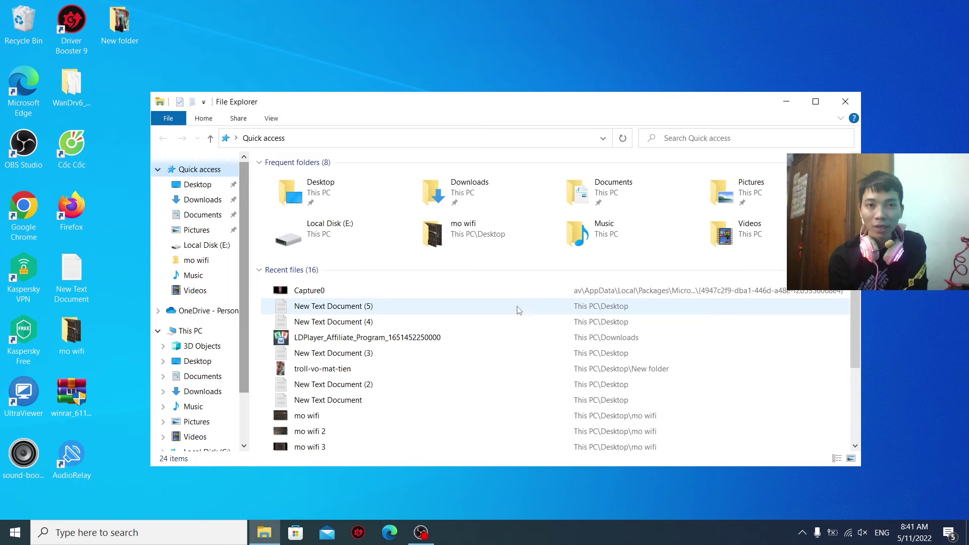
pyautogui.press('super+d')
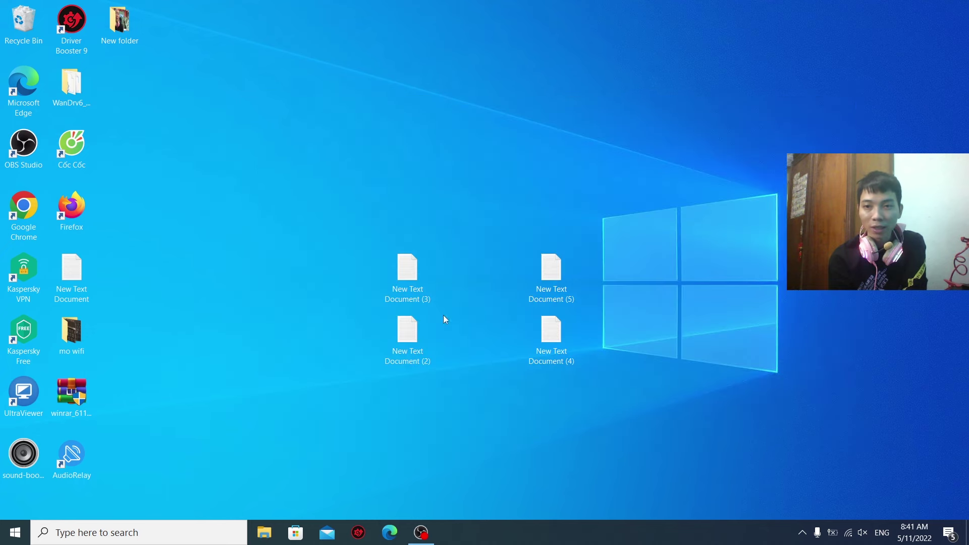
# Open the Devices section of Windows Settings to check for the Bluetooth switch.
pyautogui.click(7, 540)
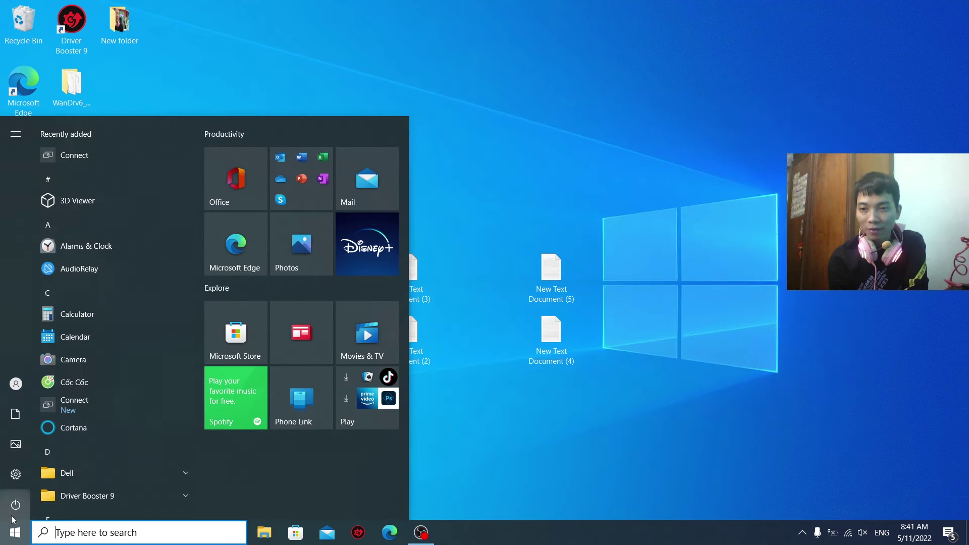
pyautogui.click(14, 479)
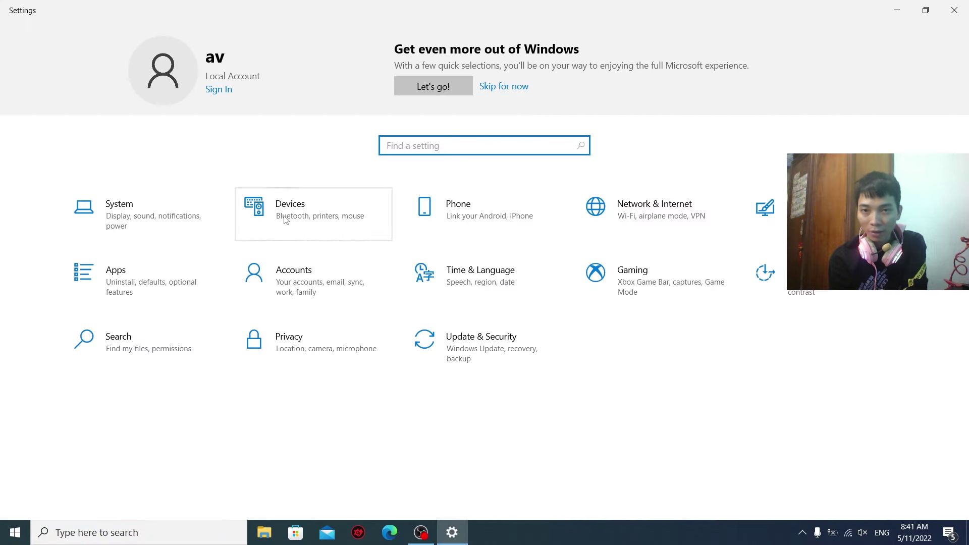
pyautogui.click(286, 218)
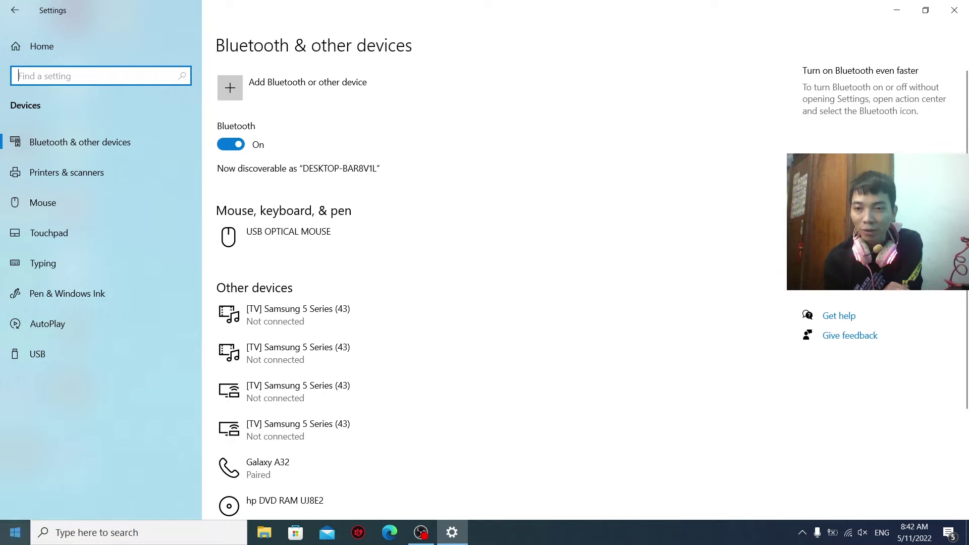
# Open Control Panel's Network and Sharing Center and go to the adapter settings to check the network connections.
pyautogui.click(60, 531)
pyautogui.write('con')
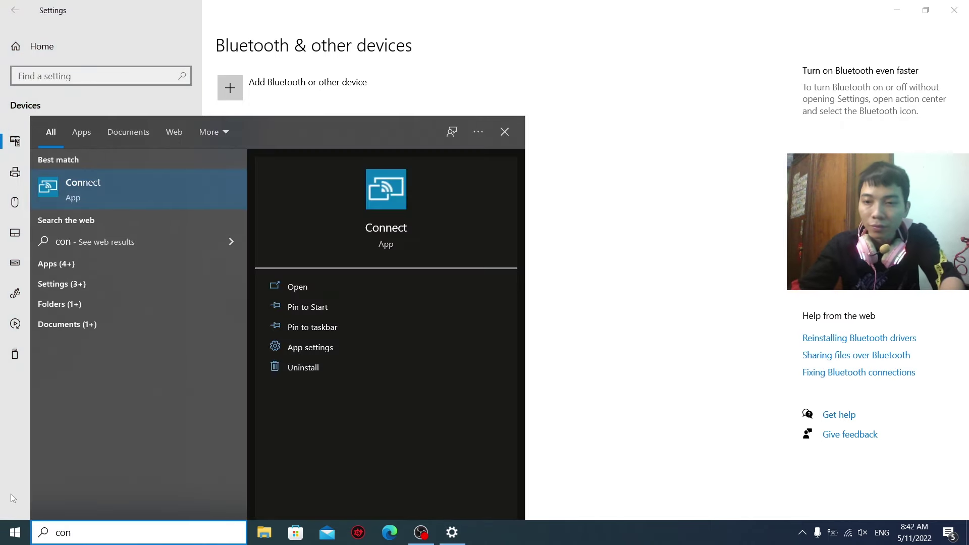
pyautogui.write('t')
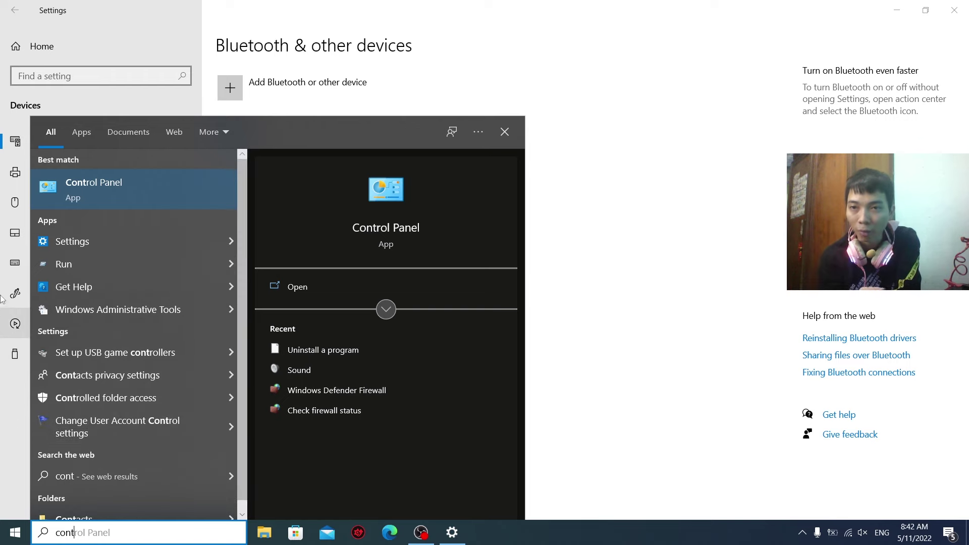
pyautogui.click(116, 187)
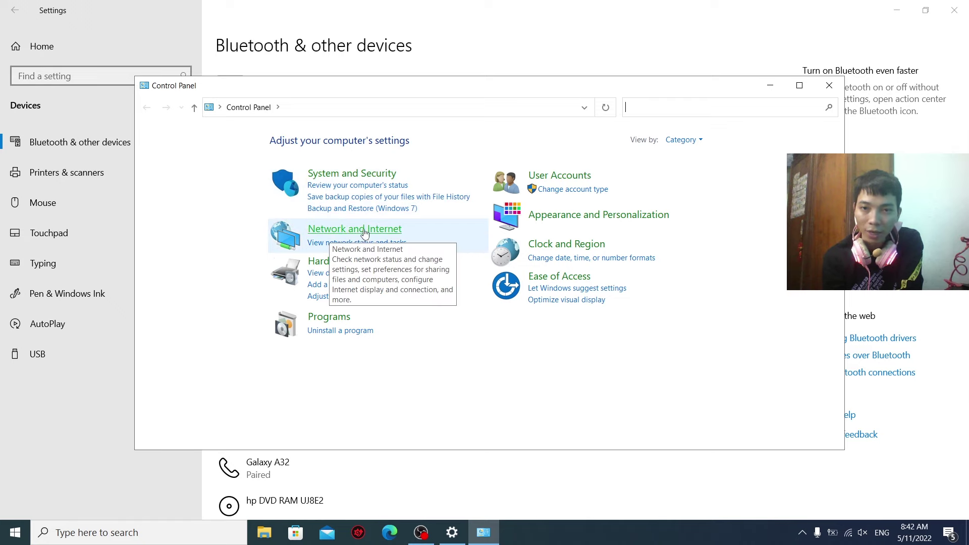
pyautogui.click(364, 231)
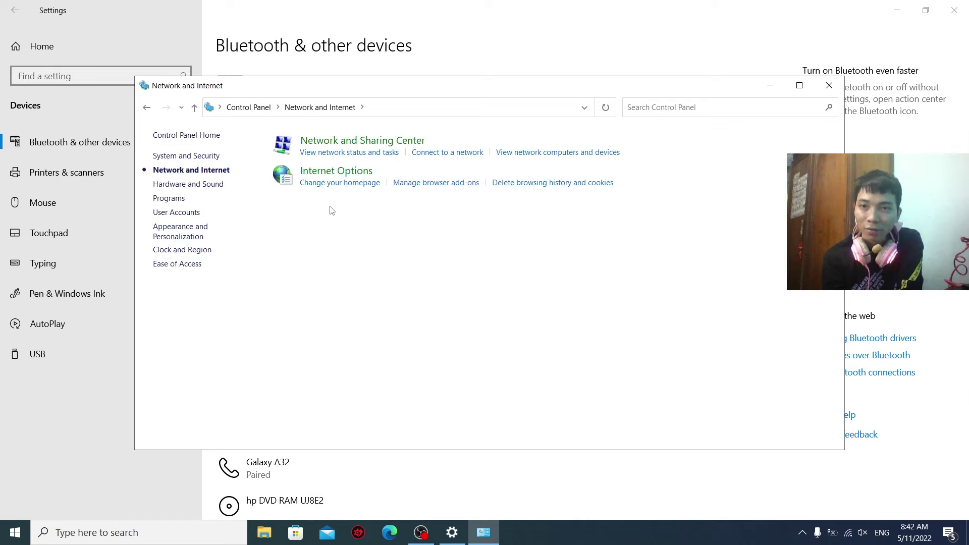
pyautogui.click(339, 143)
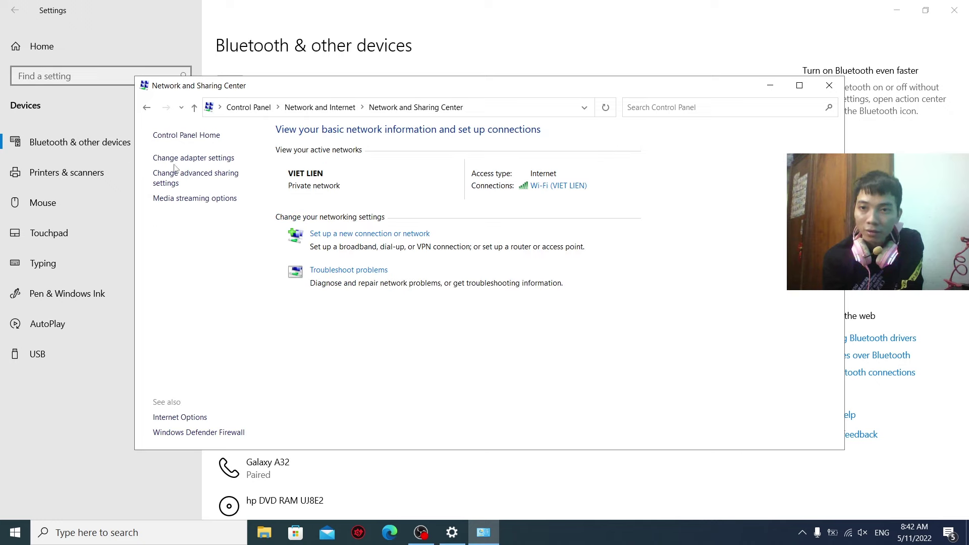
pyautogui.click(203, 159)
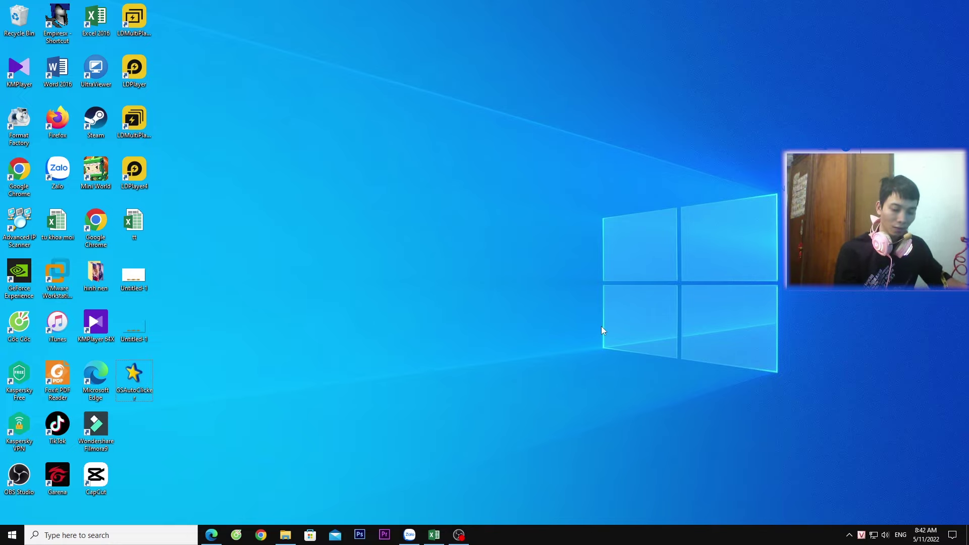
# Open Computer Management for This PC on the second computer and show its Device Manager.
pyautogui.press('super+e')
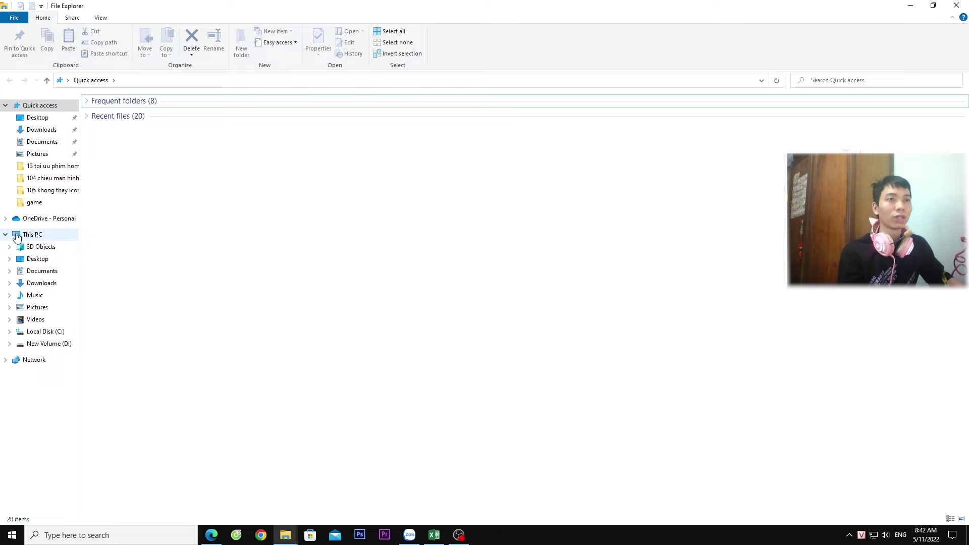
pyautogui.rightClick(17, 235)
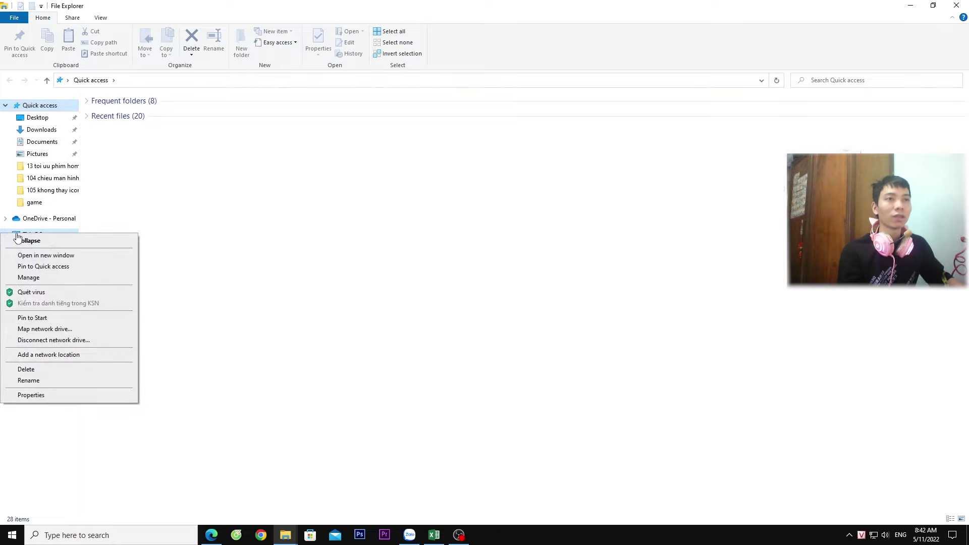
pyautogui.click(41, 278)
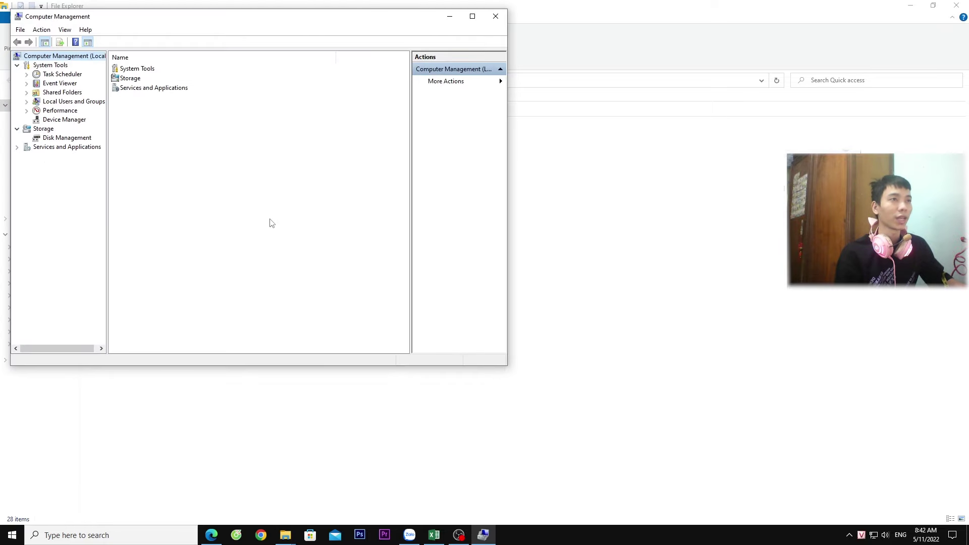
pyautogui.click(62, 121)
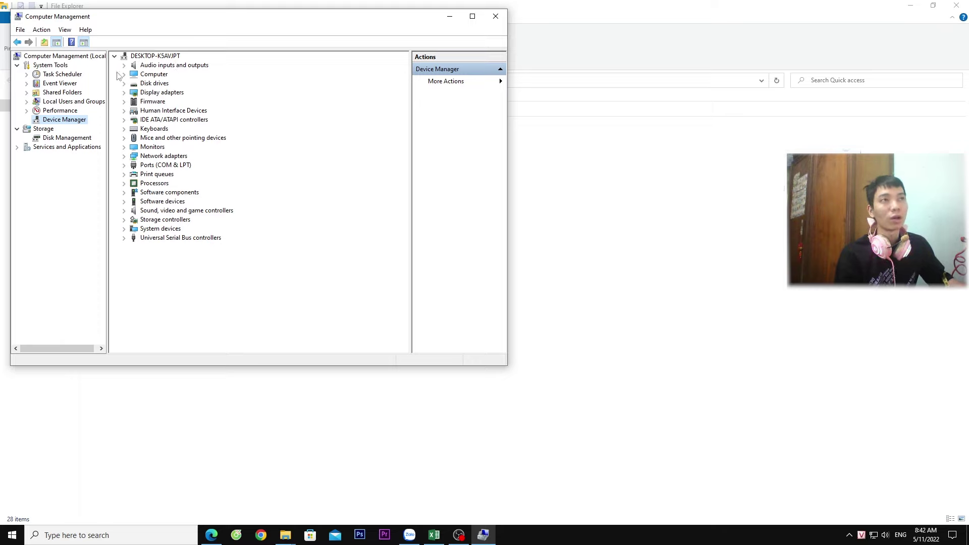
# Examine the devices under Network adapters, collapse the category, and close Computer Management and File Explorer.
pyautogui.click(124, 156)
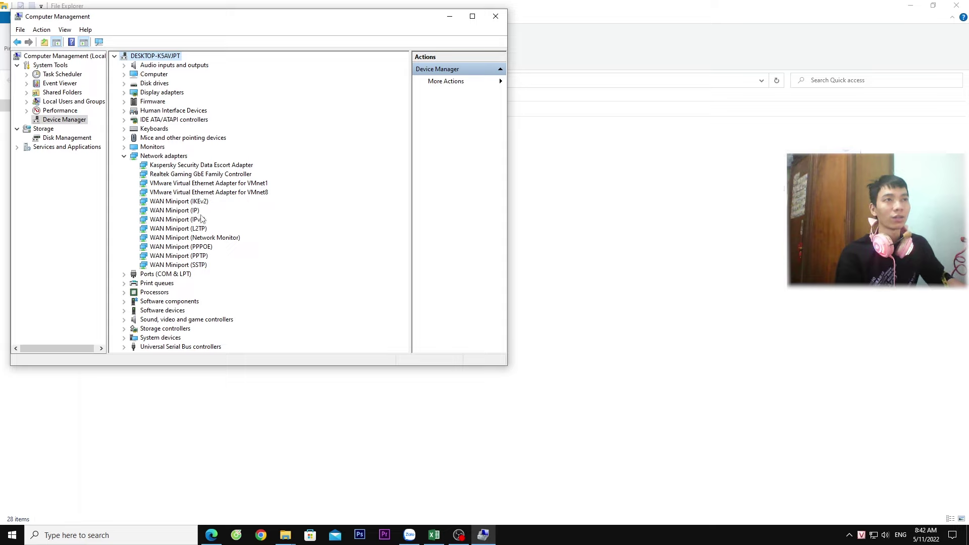
pyautogui.click(124, 156)
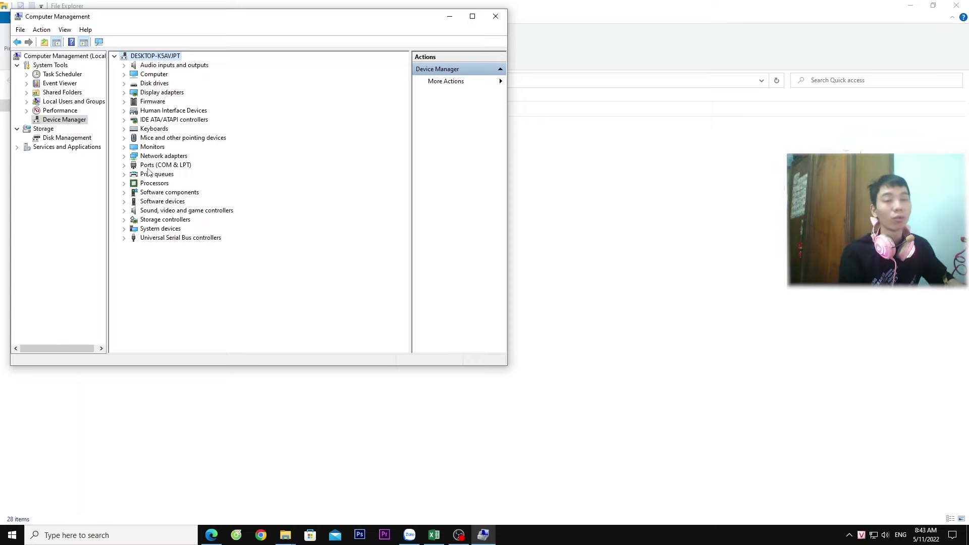
pyautogui.click(496, 17)
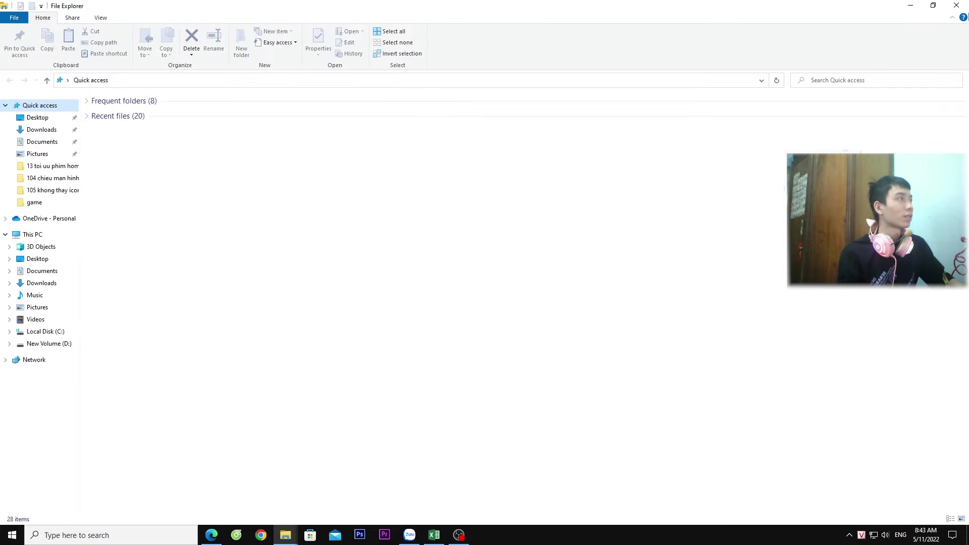
pyautogui.click(956, 5)
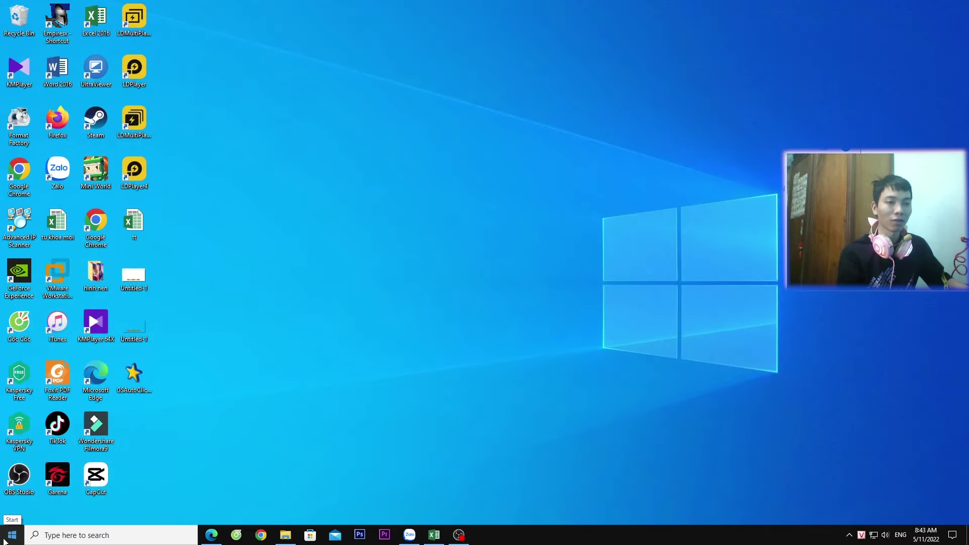
# Open the Bluetooth & other devices page in Windows Settings to check for a Bluetooth switch.
pyautogui.click(3, 541)
pyautogui.click(14, 487)
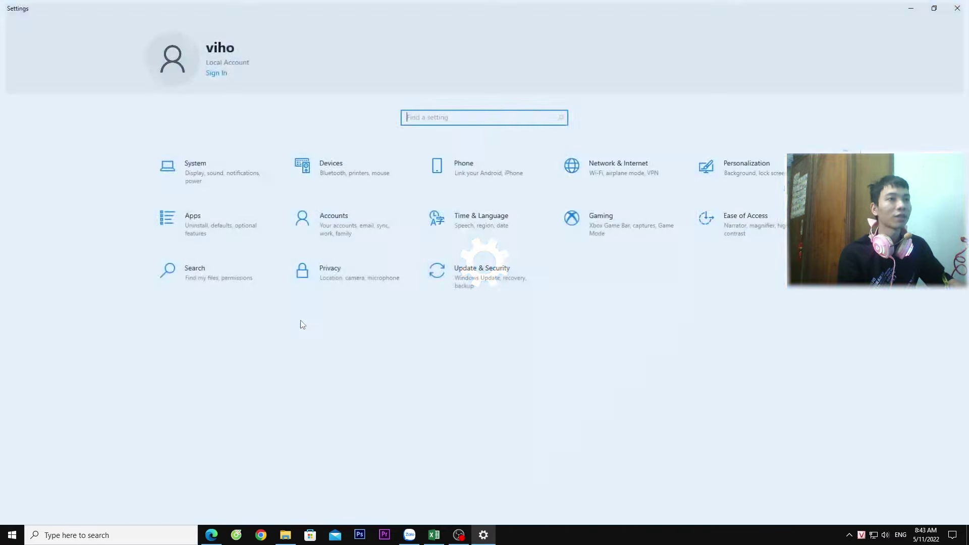
pyautogui.click(358, 172)
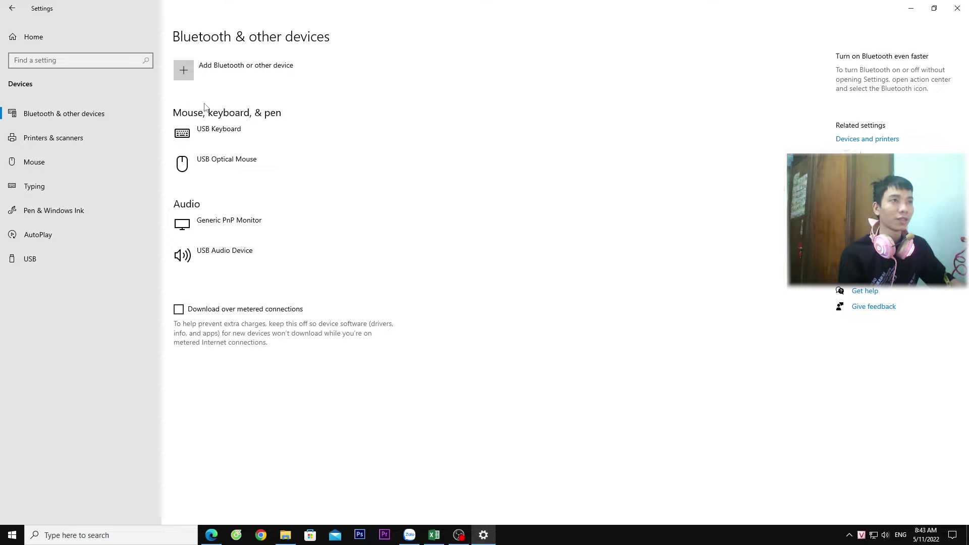
# Find Control Panel and open the adapter settings from Network and Sharing Center to examine the listed connections.
pyautogui.press('super')
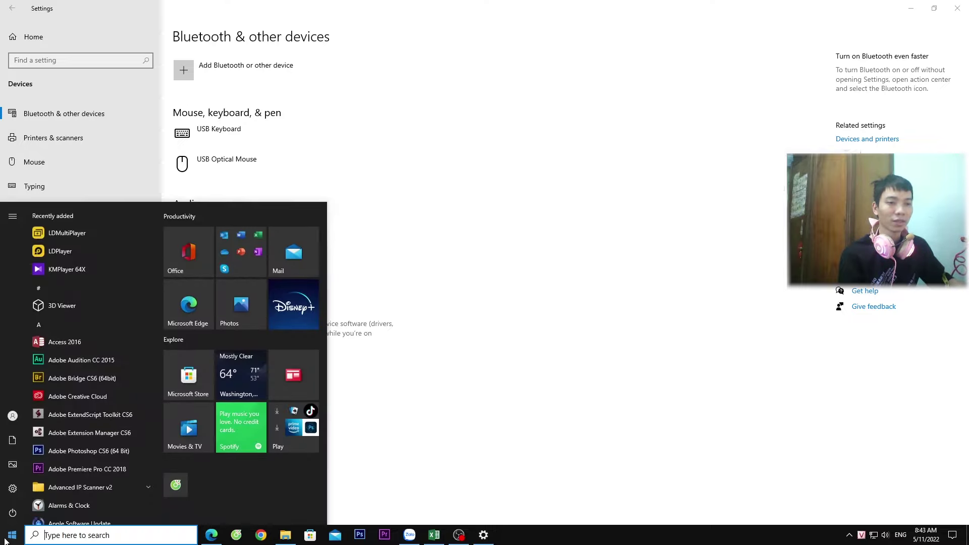
pyautogui.click(604, 426)
pyautogui.click(22, 534)
pyautogui.write('con')
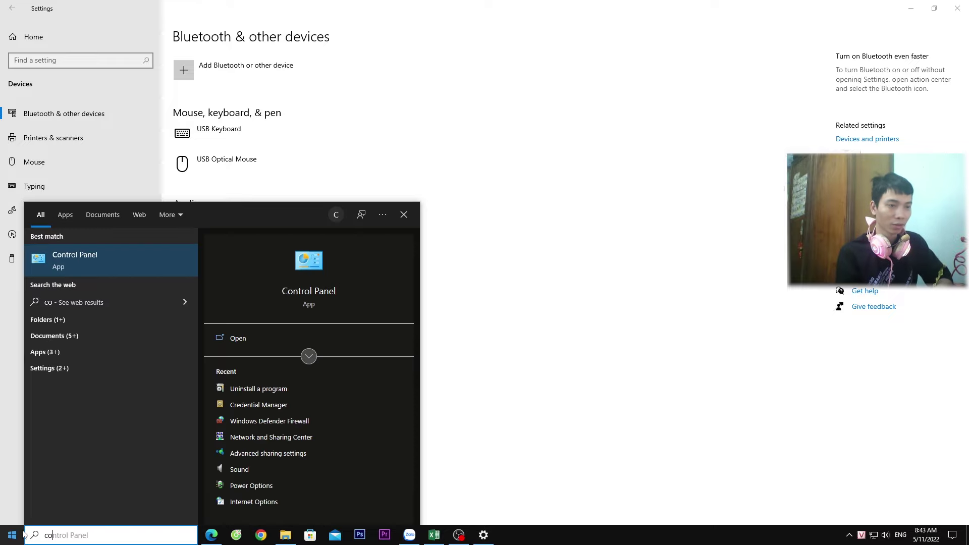
pyautogui.click(122, 267)
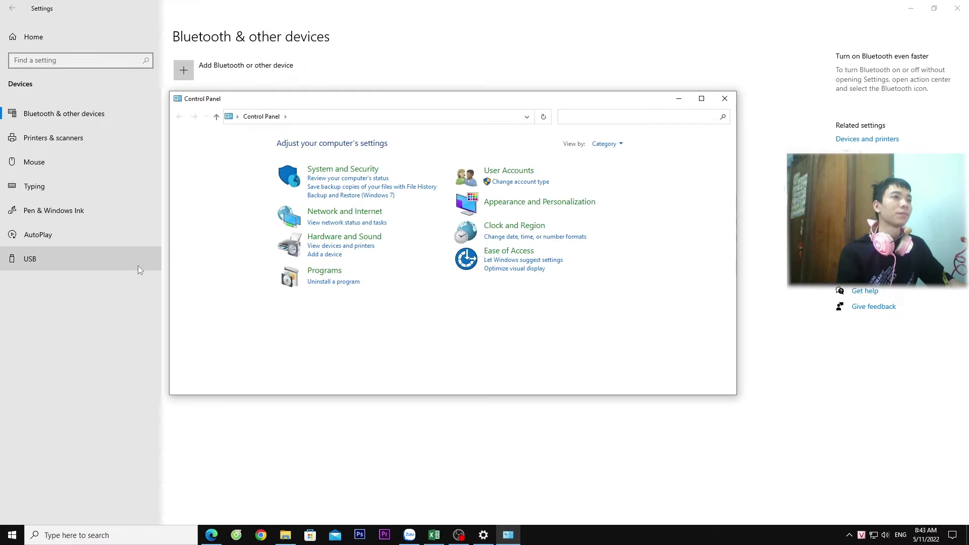
pyautogui.click(347, 211)
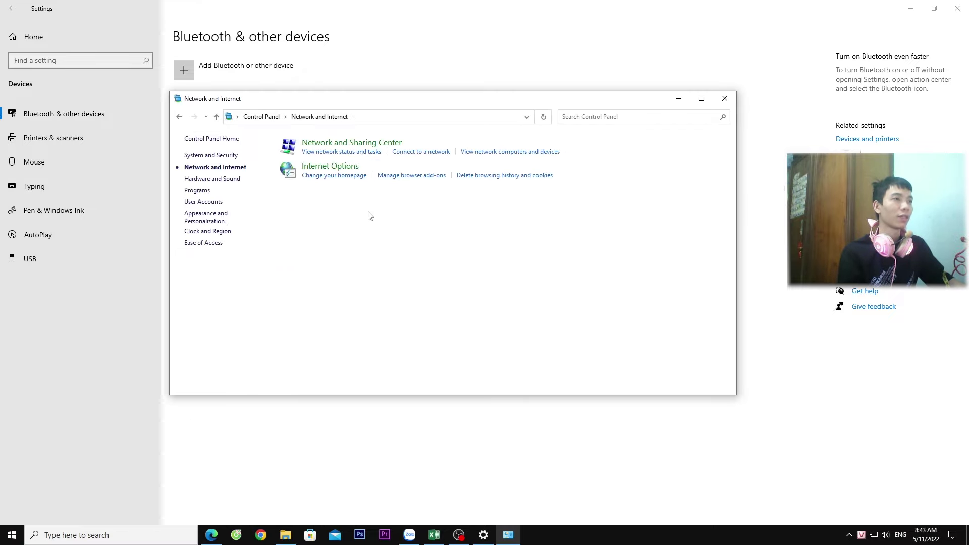
pyautogui.click(333, 143)
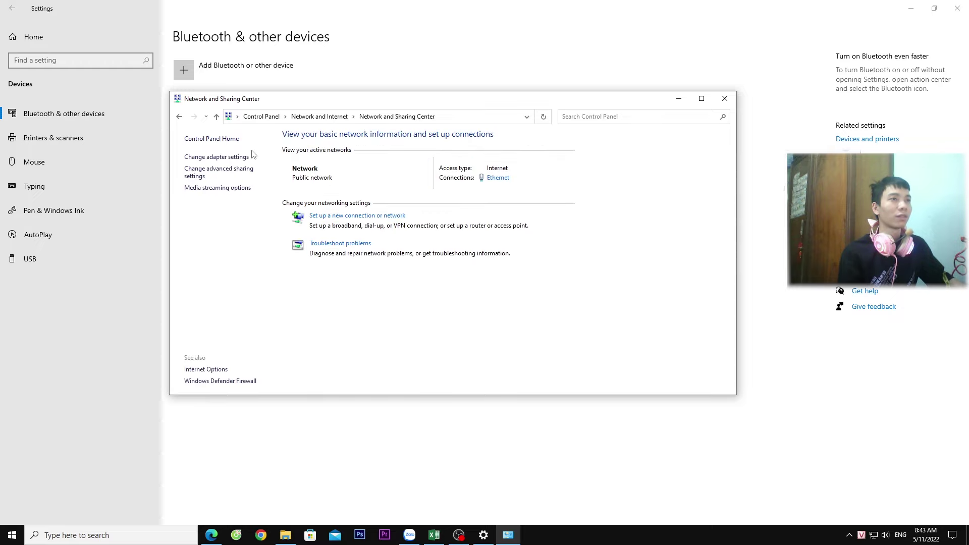
pyautogui.click(221, 157)
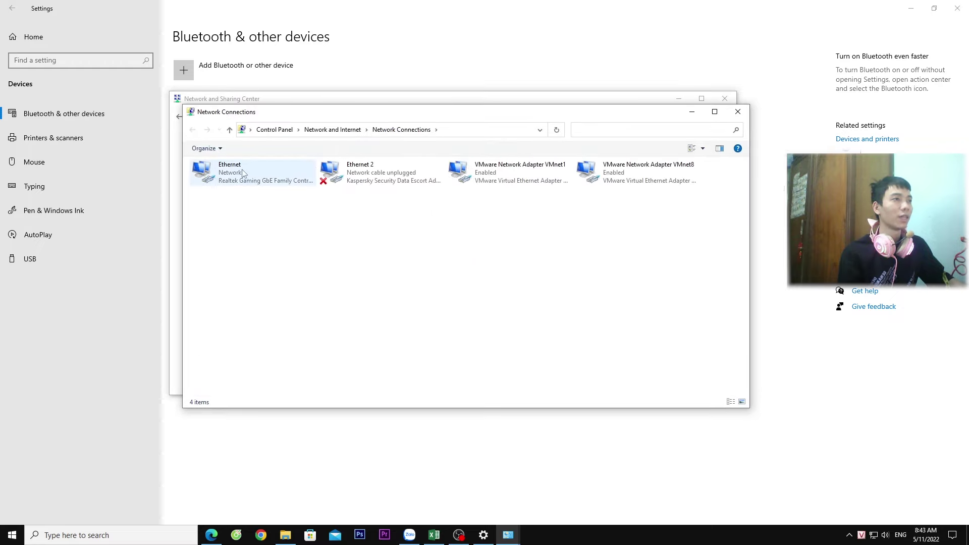